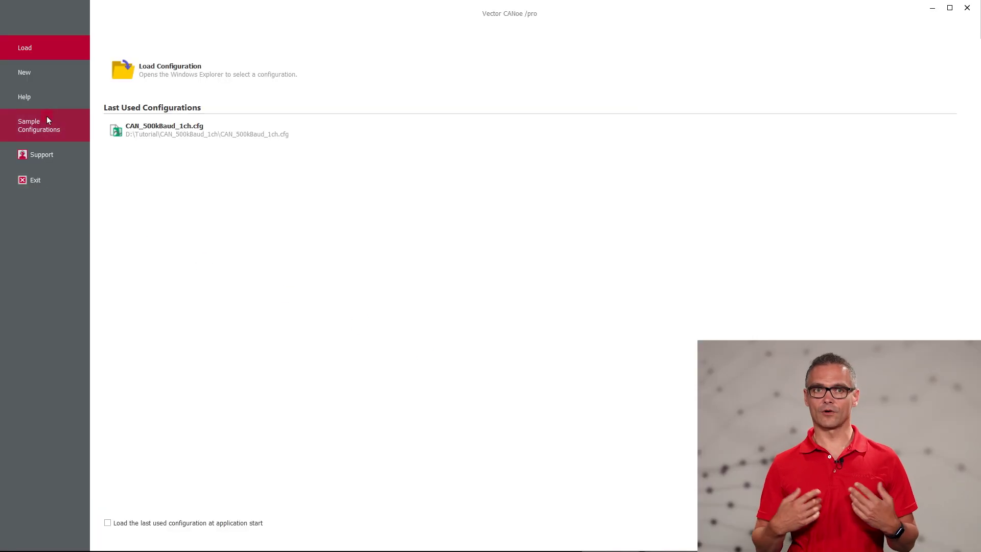
Start a new configuration and select the CAN 500kBaud 1ch template.
left_click(46, 79)
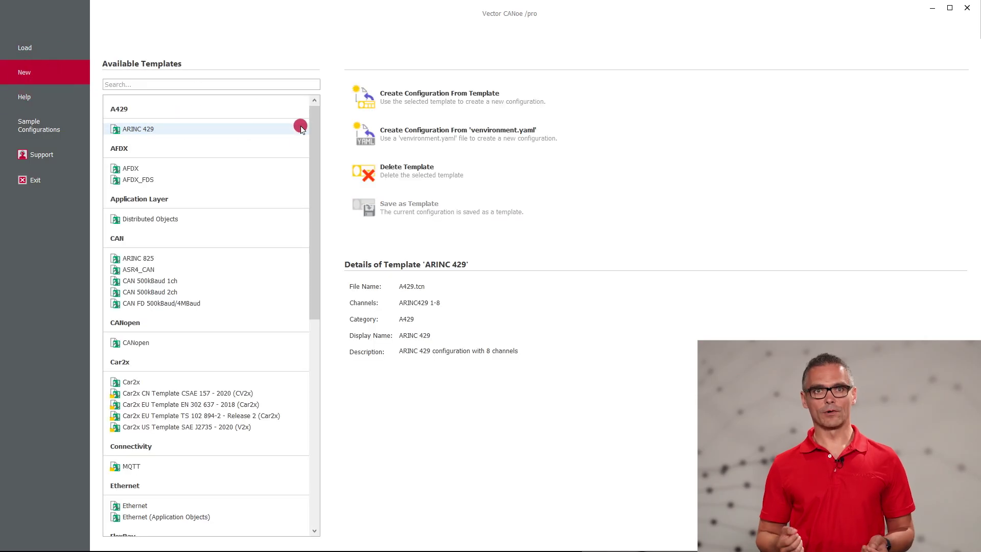
mouse_move(314, 134)
left_mouse_down()
mouse_move(314, 357)
mouse_move(318, 122)
left_mouse_up()
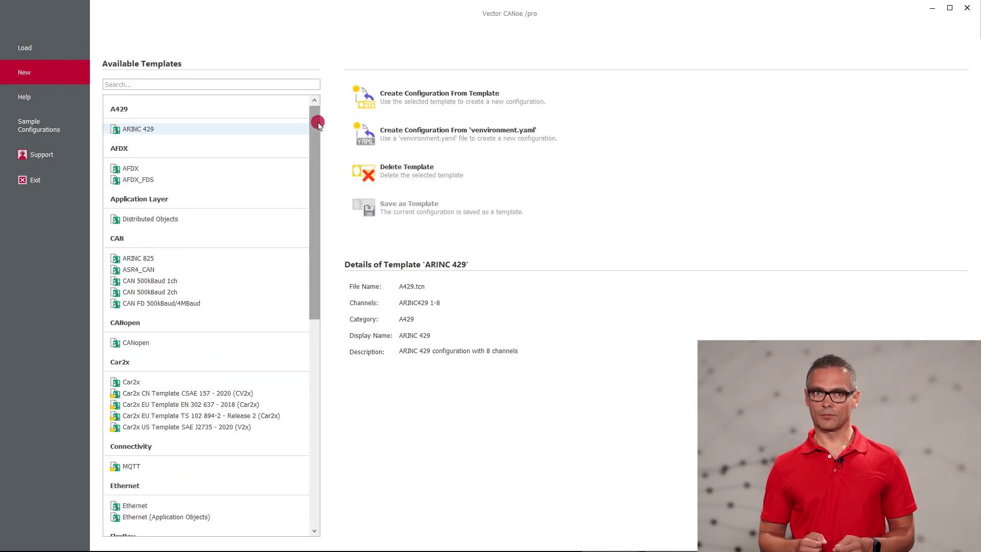
left_click(189, 280)
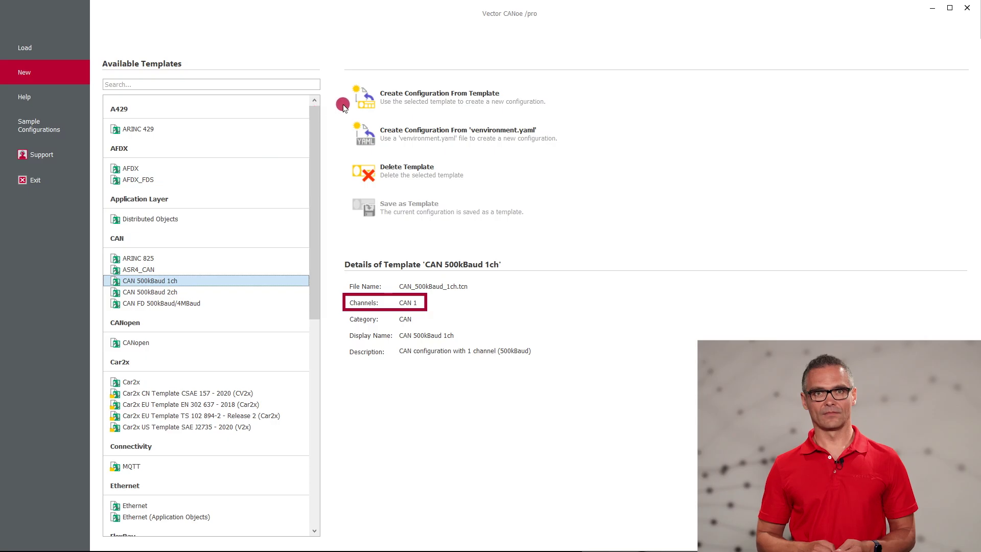
Create the Hospital_Bed configuration from the template in D:\Tutorial\Hospital_Bed.
left_click(364, 97)
type("H")
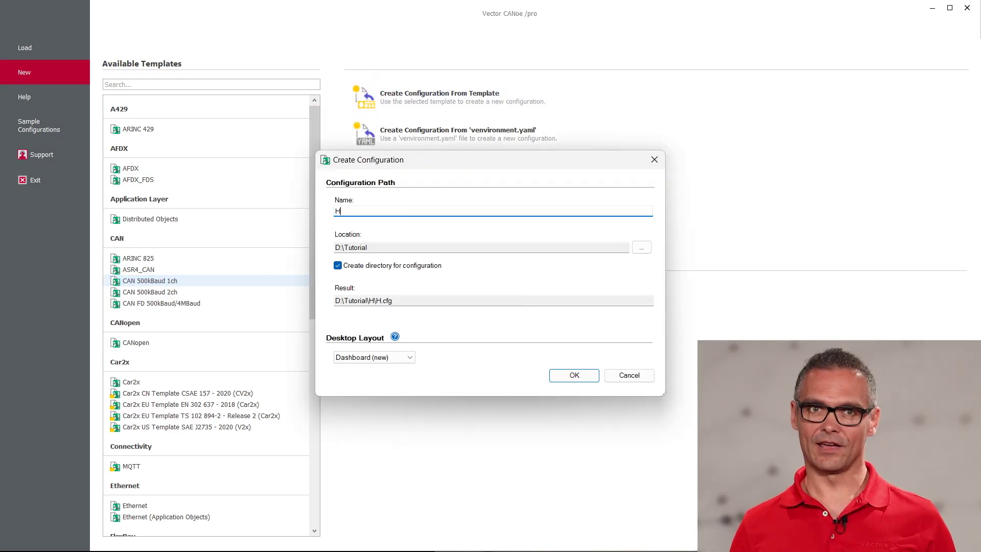
type("ospital_Bed.cfg")
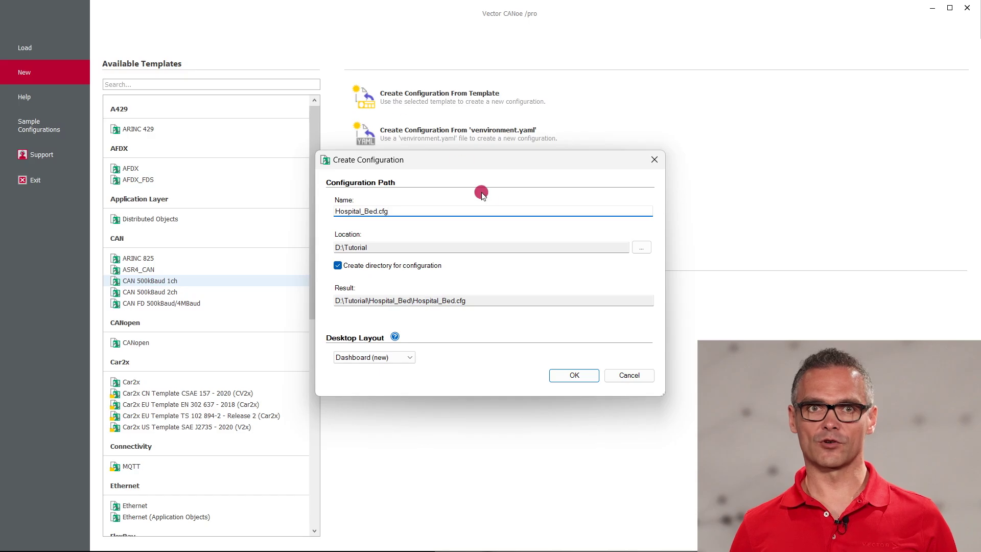
left_click(555, 376)
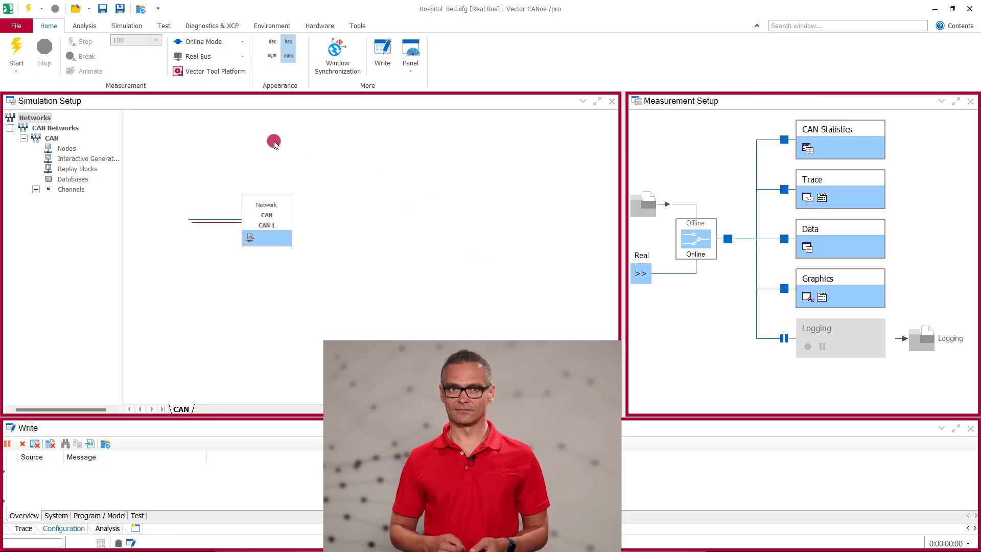
Switch Hospital_Bed to Simulated Bus and re-dock the Simulation Setup window.
left_click(234, 58)
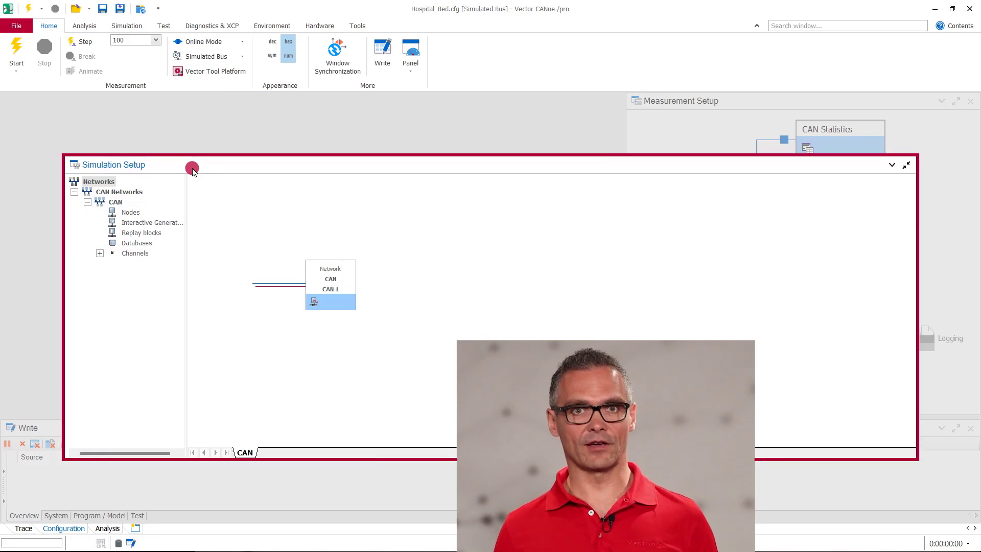
left_click(192, 169)
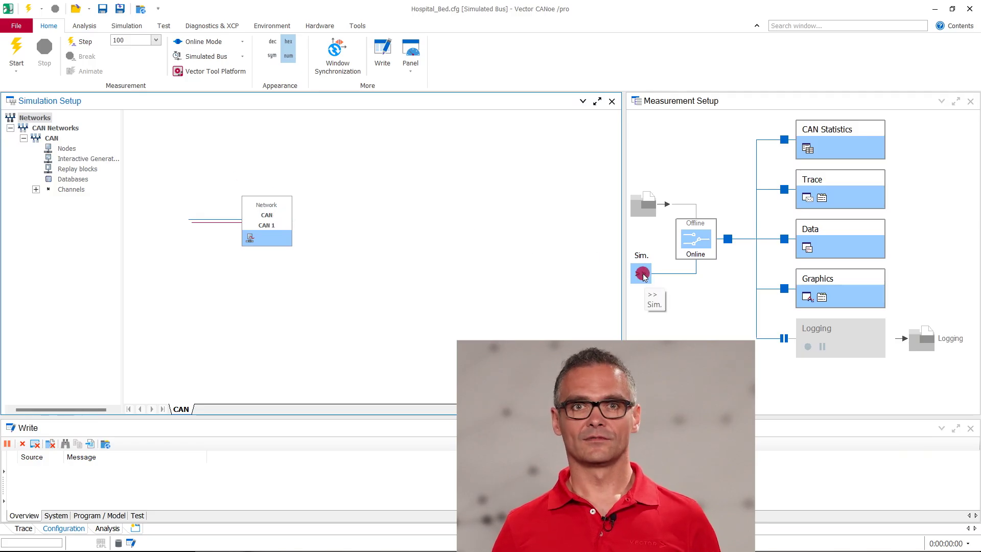
Focus the Measurement Setup and open the empty Trace window.
left_click(741, 102)
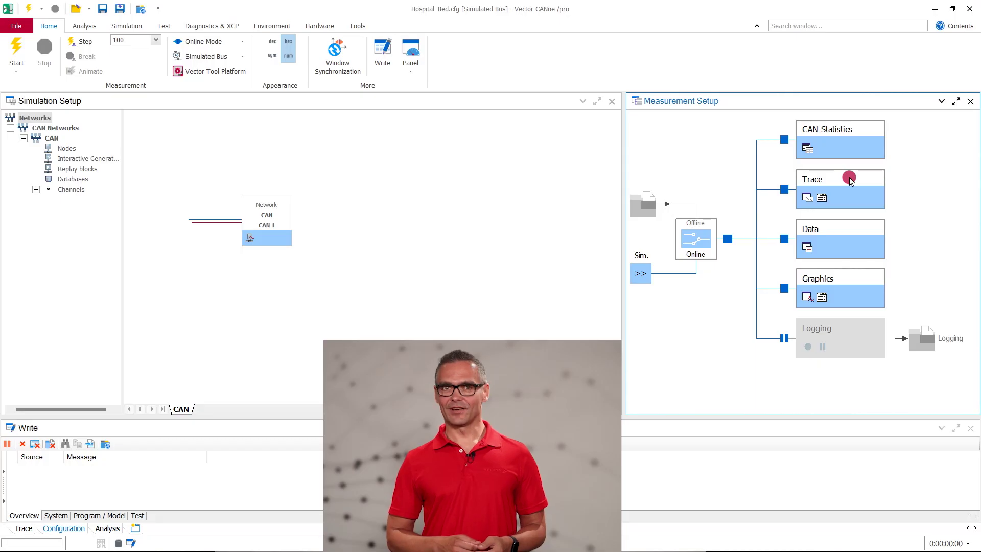
double_click(849, 178)
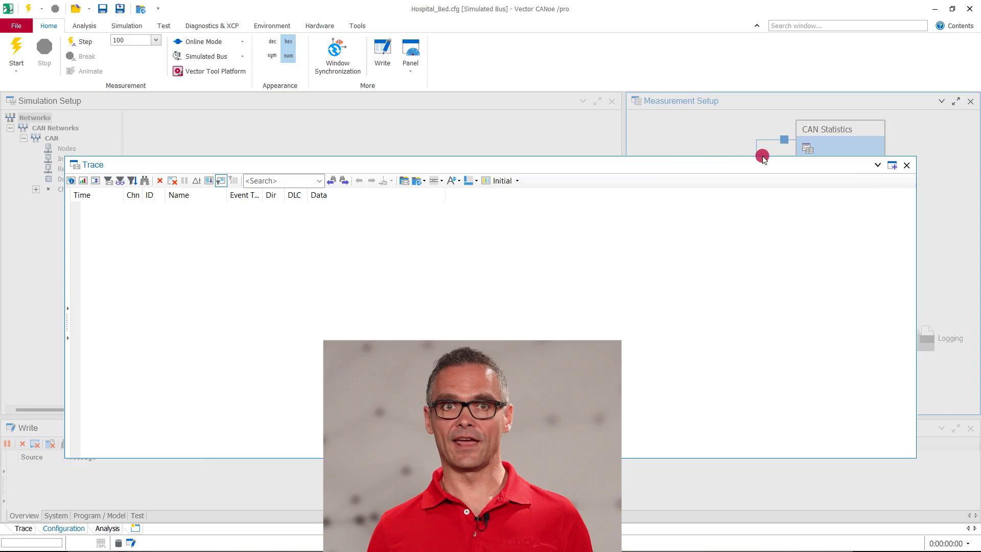
left_click(905, 166)
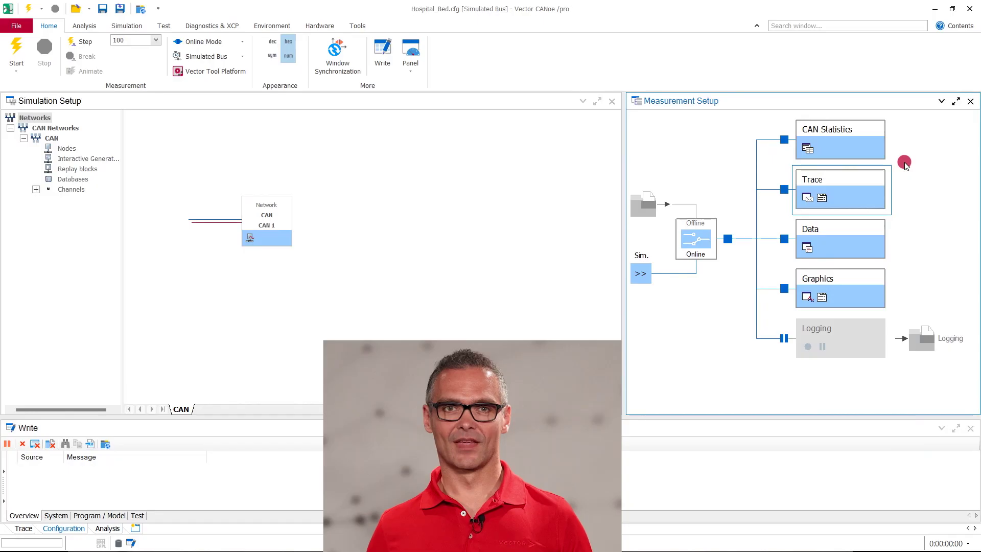
double_click(849, 280)
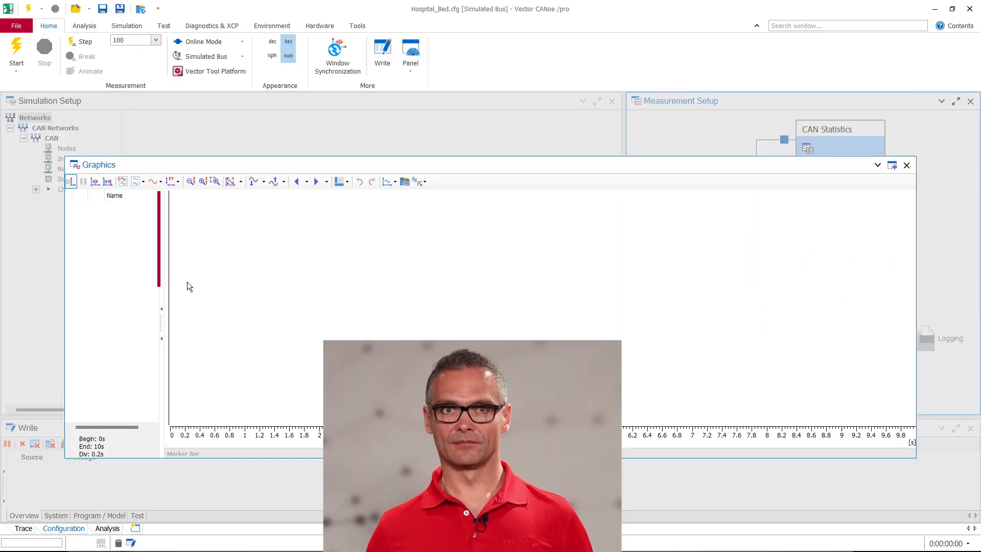
right_click(127, 291)
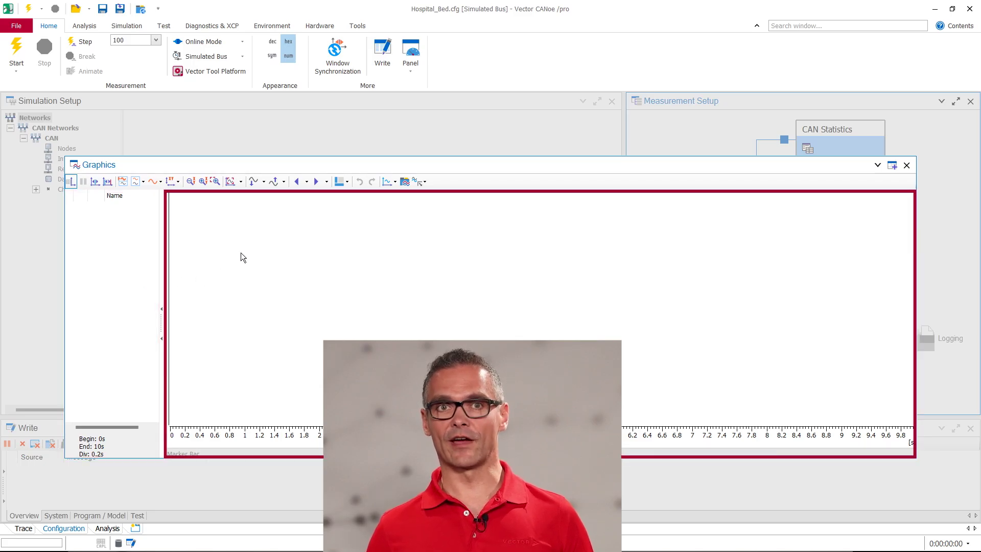
left_click(393, 183)
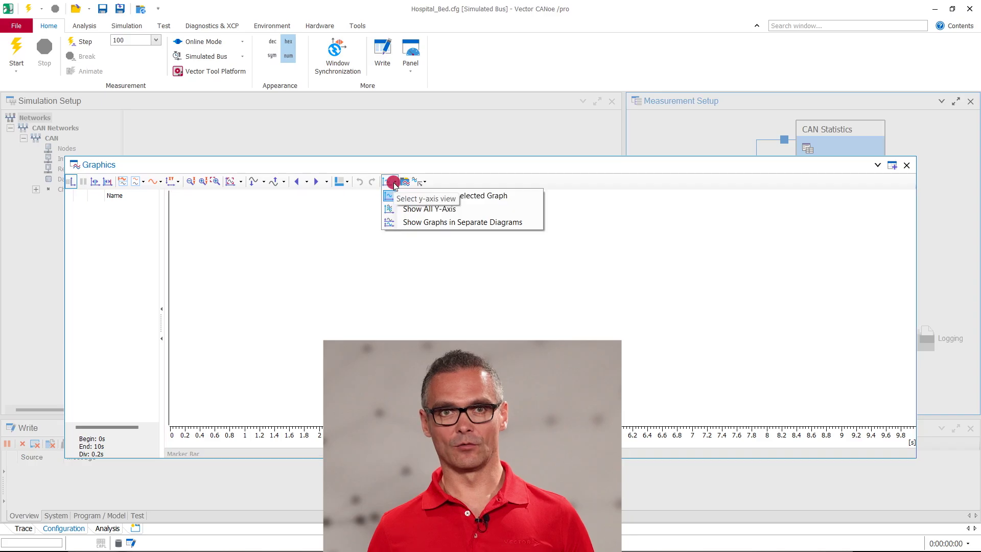
left_click(395, 184)
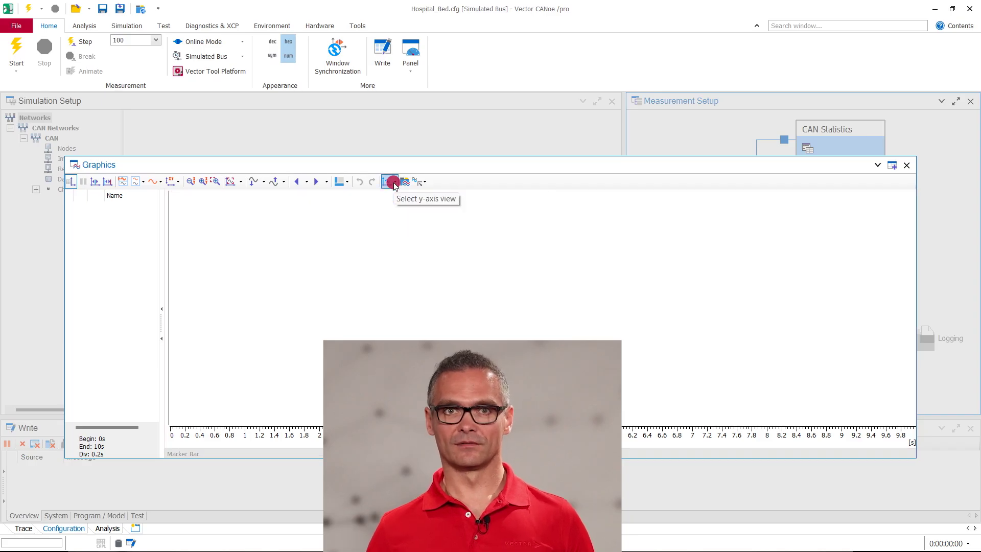
left_click(905, 164)
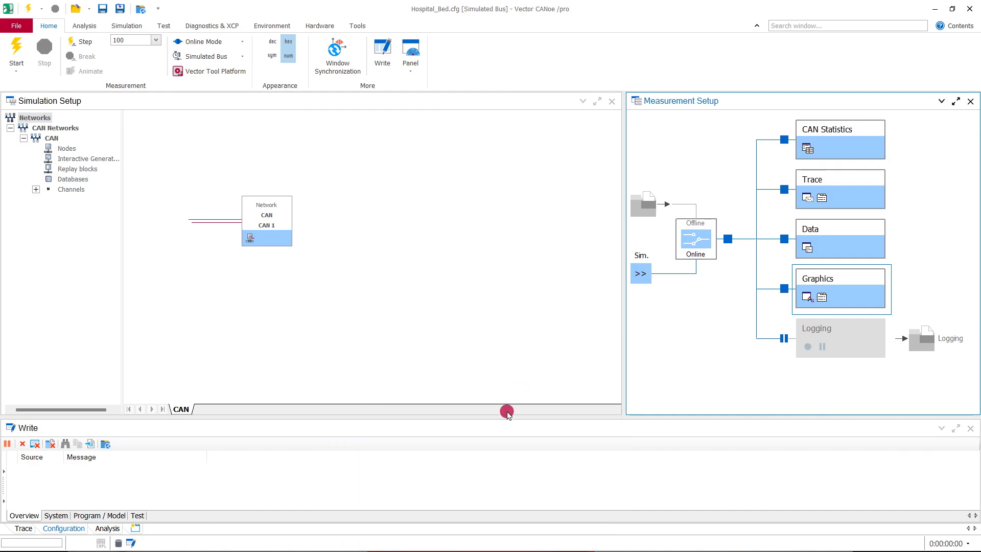
Undock the Write window as a large floating window.
double_click(502, 432)
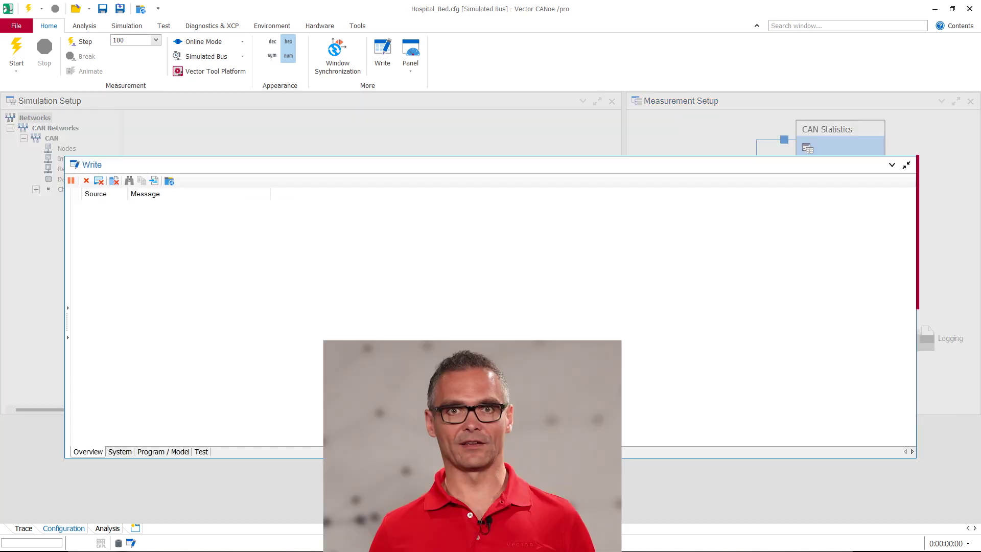